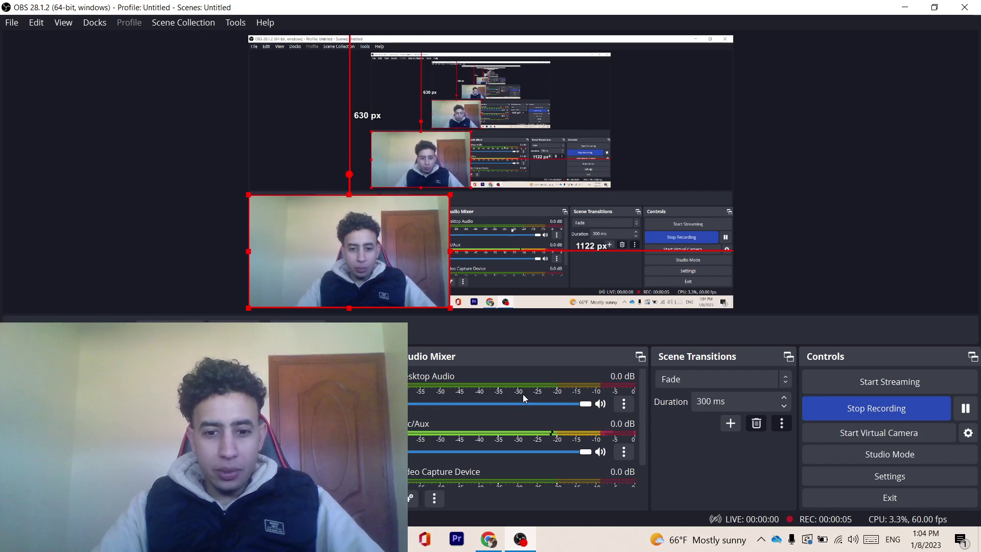
Step: Switch from OBS Studio to the Chrome browser window
left_click(488, 539)
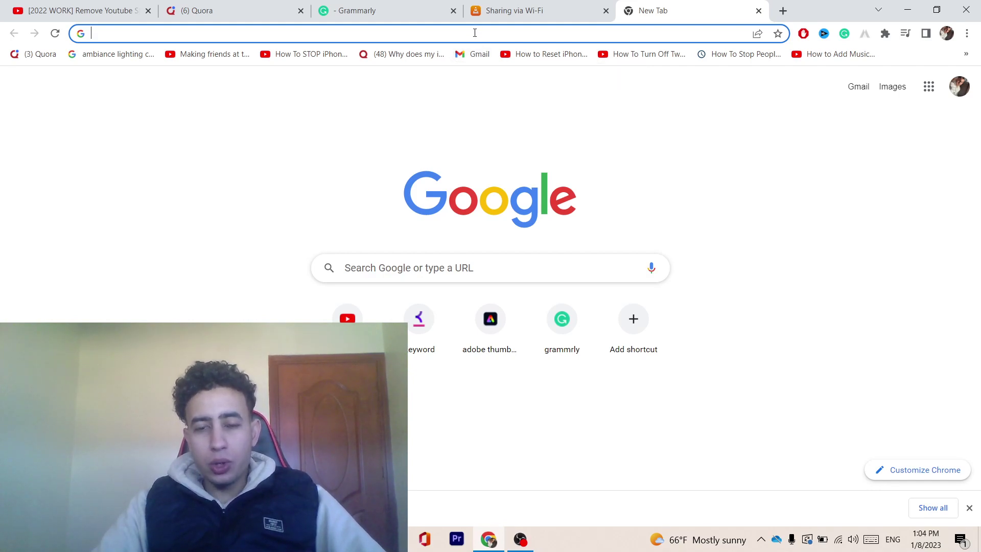
Step: Open YouTube, view the Shorts feed, then open the watch history page
left_click(355, 300)
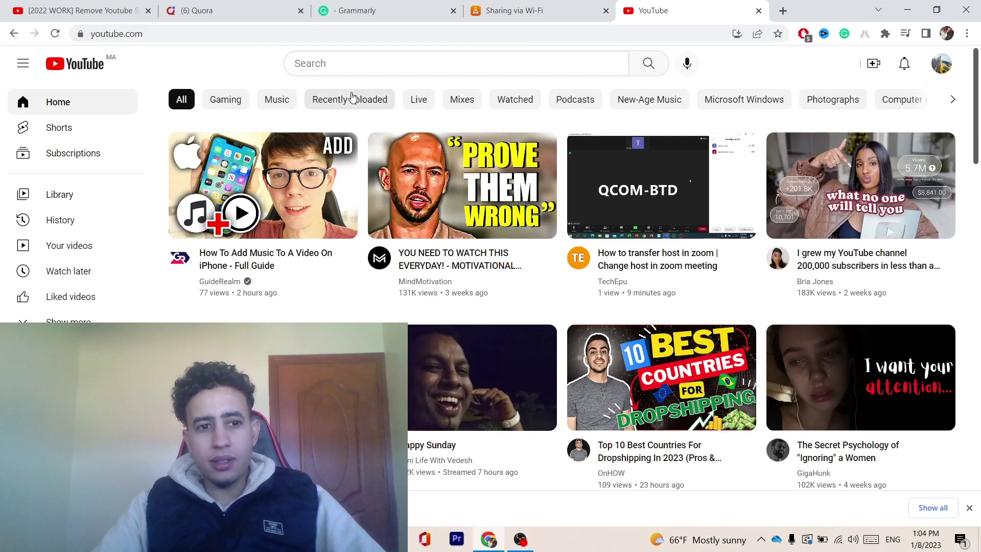
left_click(36, 128)
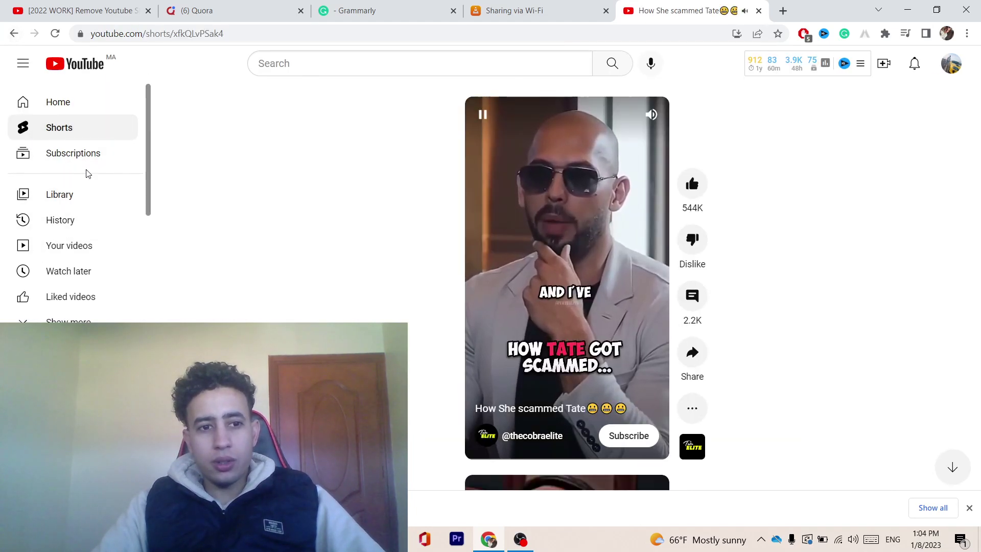
left_click(65, 223)
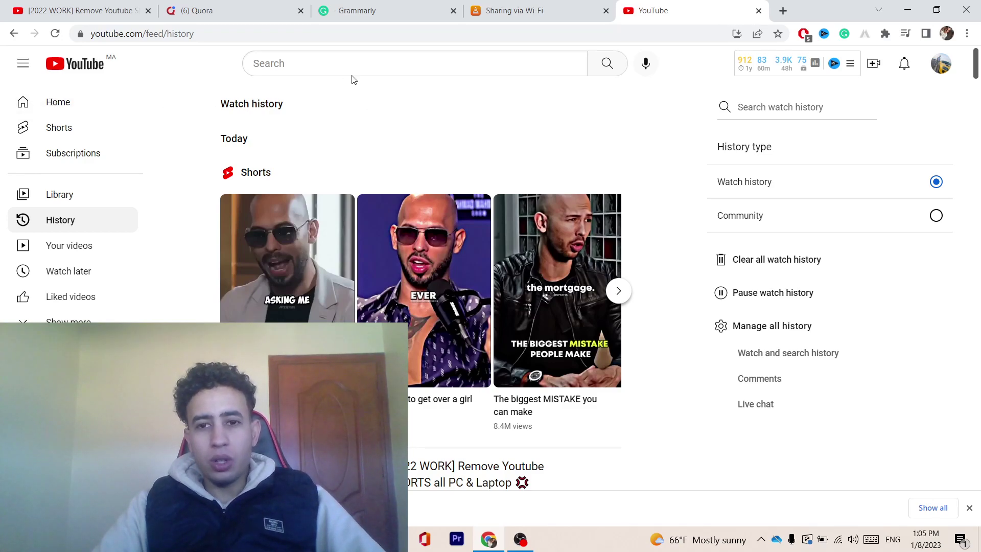
Step: From the Sharing via Wi-Fi tab, search Google for 'web store' and dismiss the suggestions
left_click(514, 5)
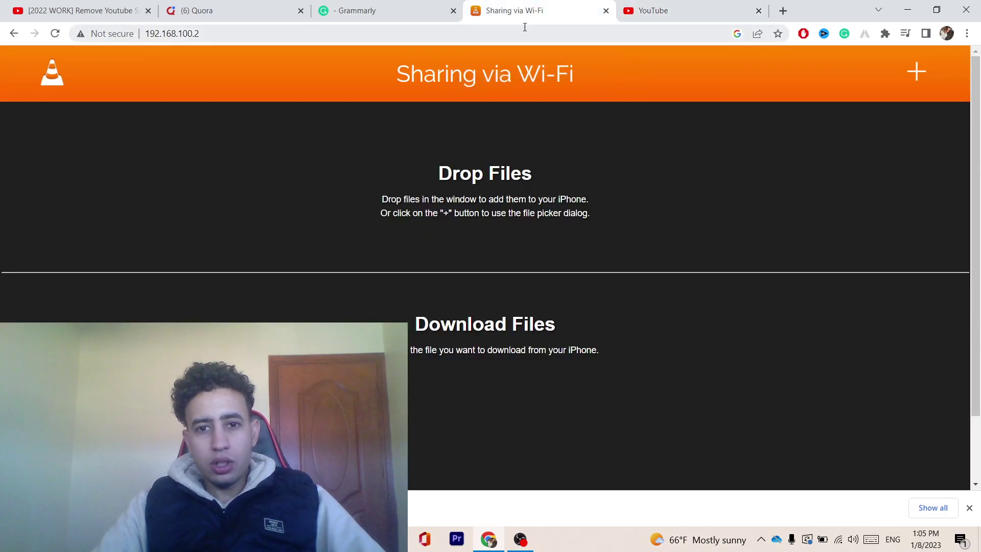
key("ctrl+l")
type("web ")
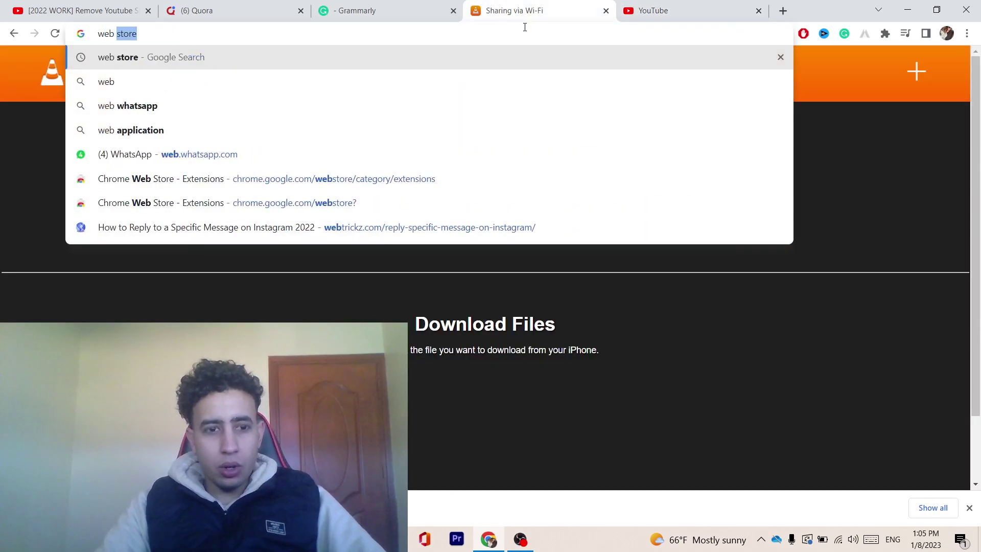
type("sto")
key("Return")
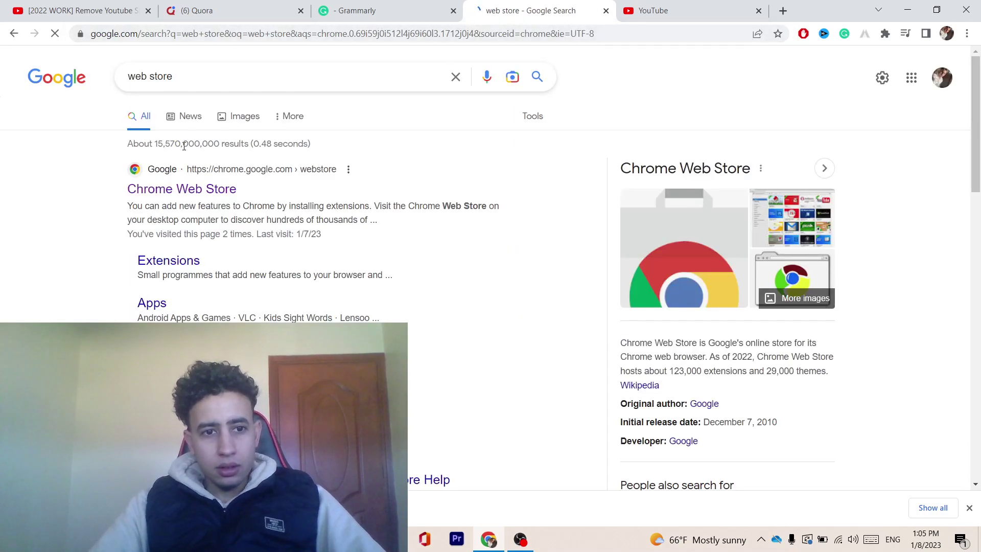
triple_click(192, 67)
left_click(192, 66)
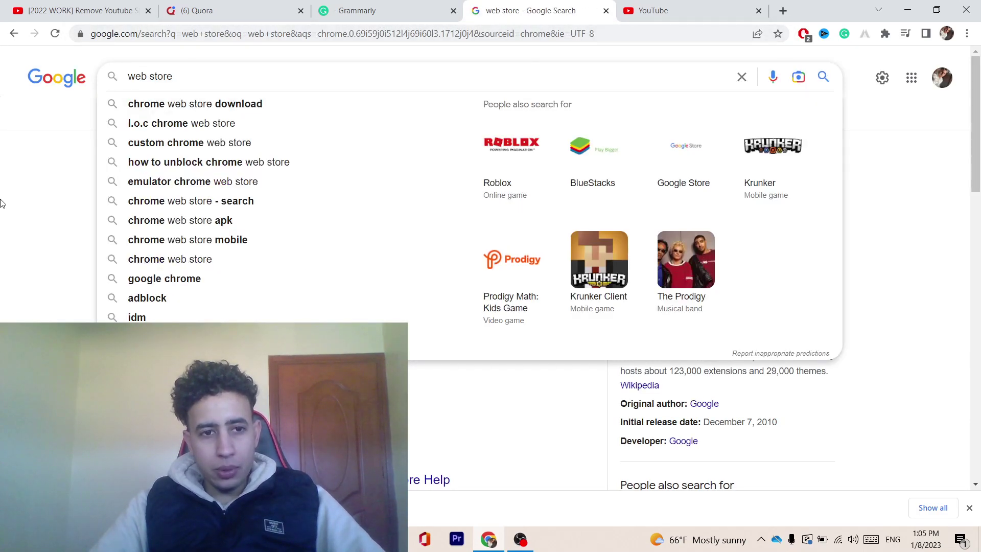
key("Escape")
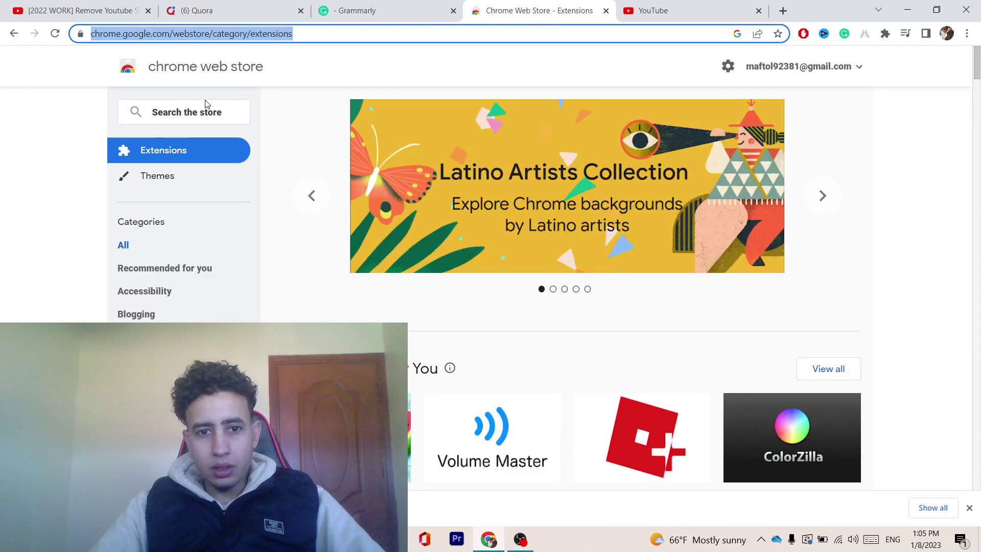
Step: Search the Chrome Web Store for 'Youtube shorts block', correcting a typo
left_click(184, 109)
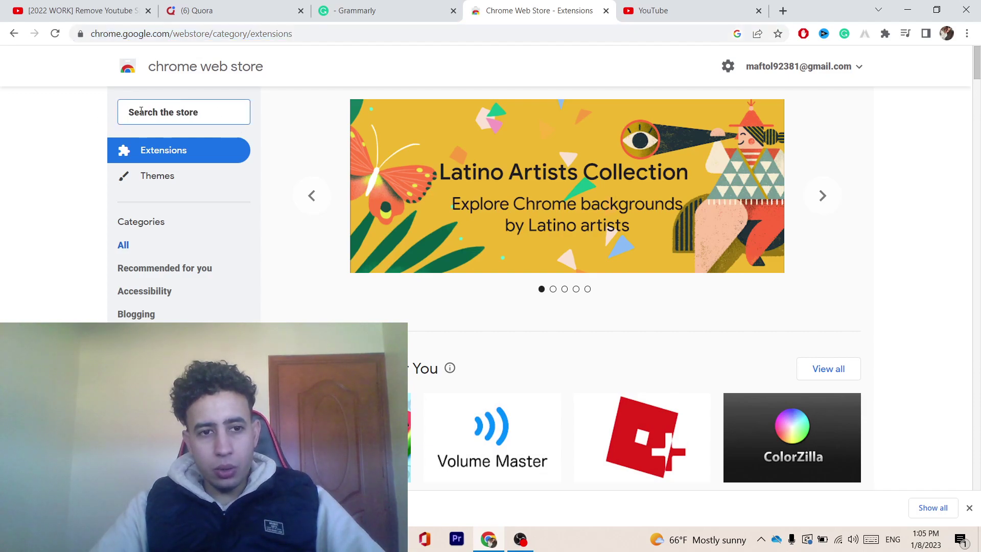
type("Yo")
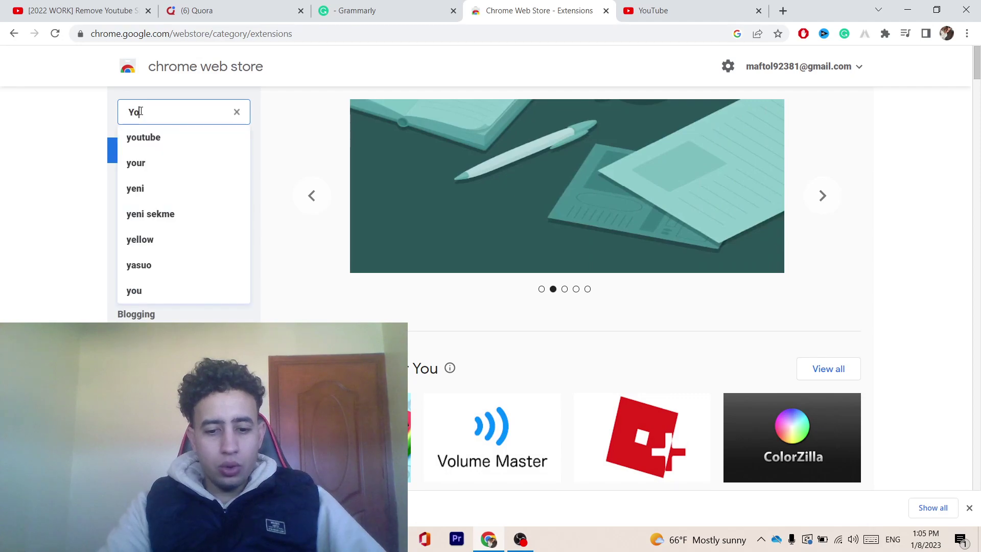
type("utub")
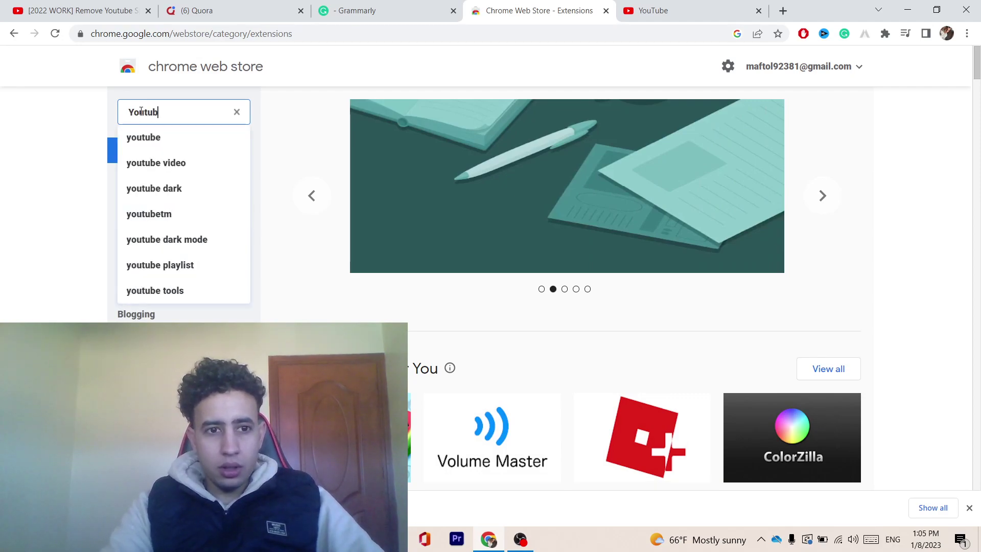
type("e shorts b")
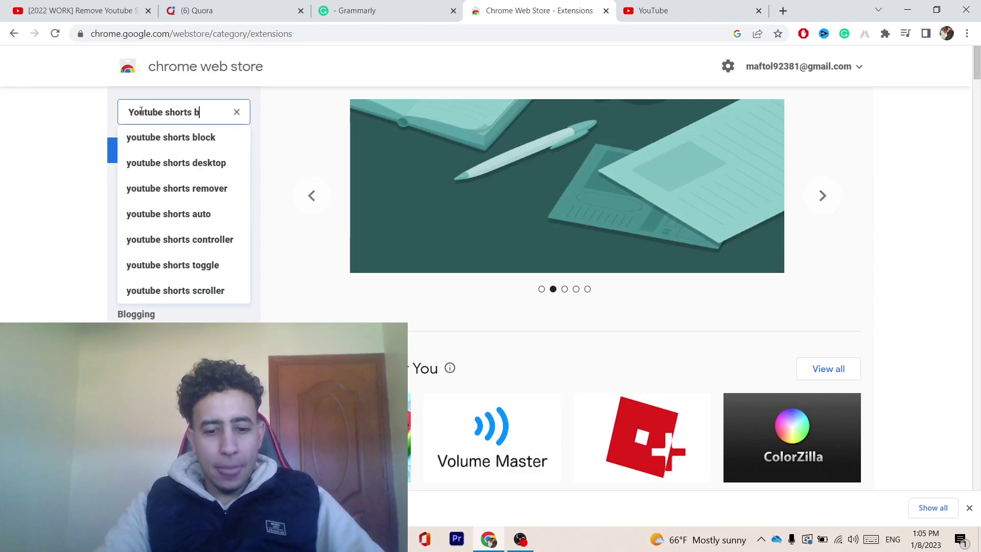
type("lock")
key("Return")
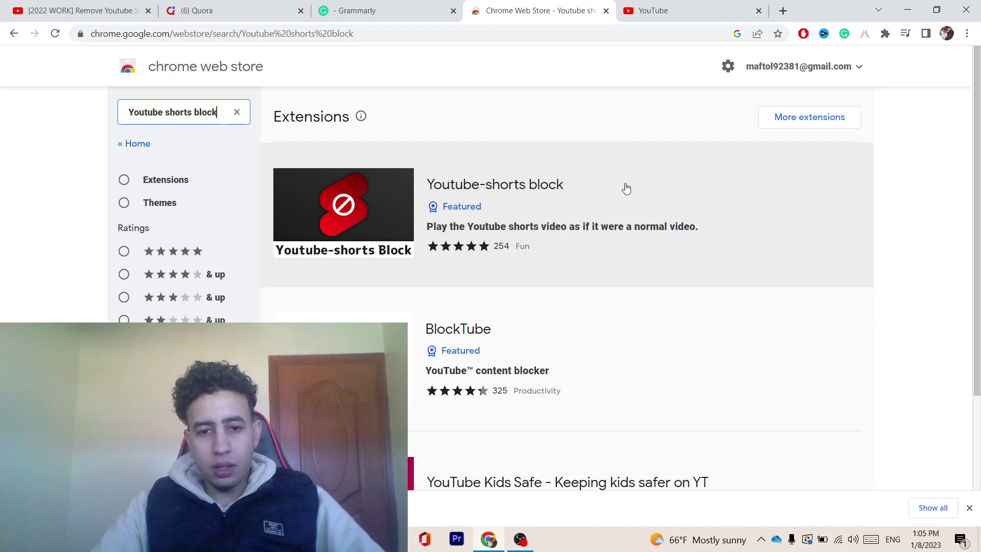
Step: Open the Youtube-shorts block page, add it to Chrome, and close the confirmation
left_click(439, 211)
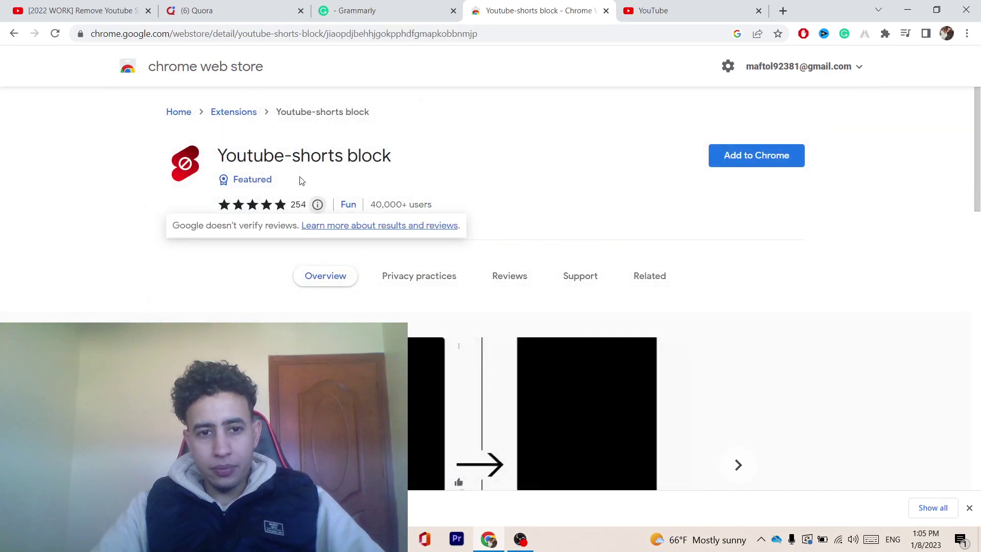
triple_click(210, 165)
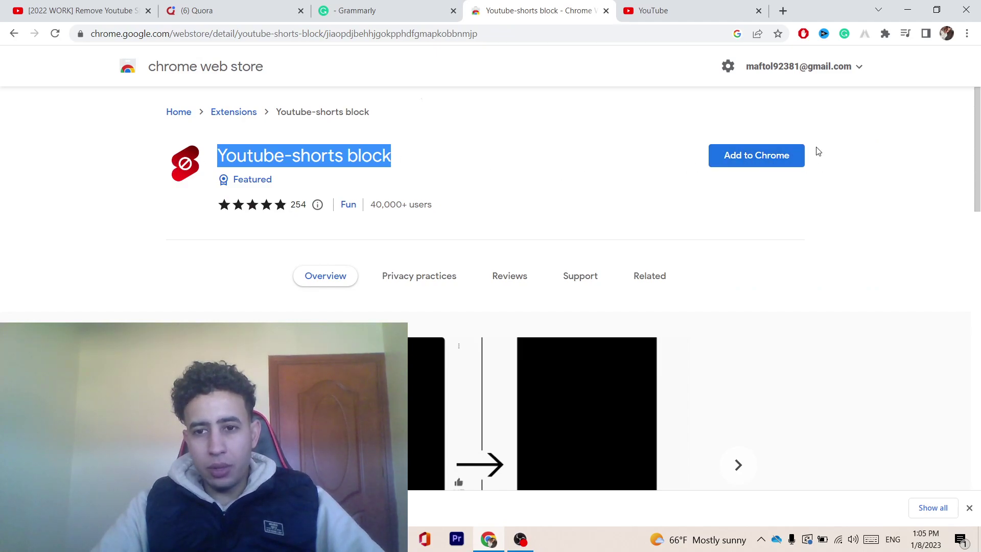
left_click(769, 157)
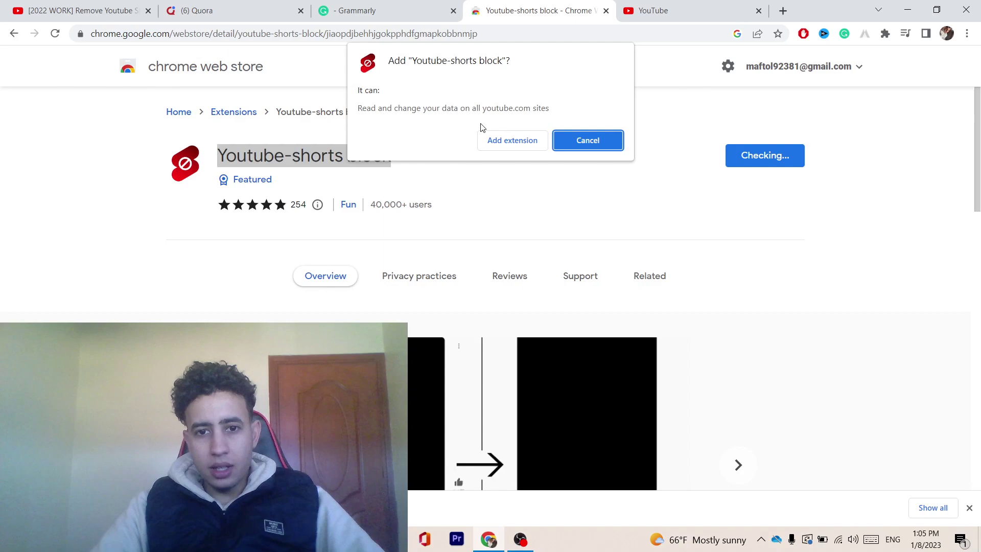
left_click(511, 139)
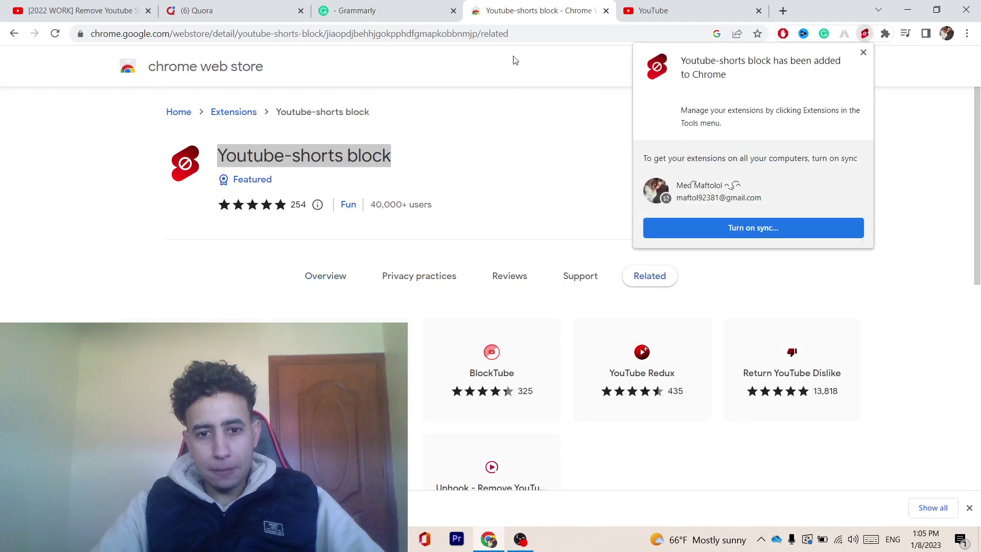
left_click(864, 53)
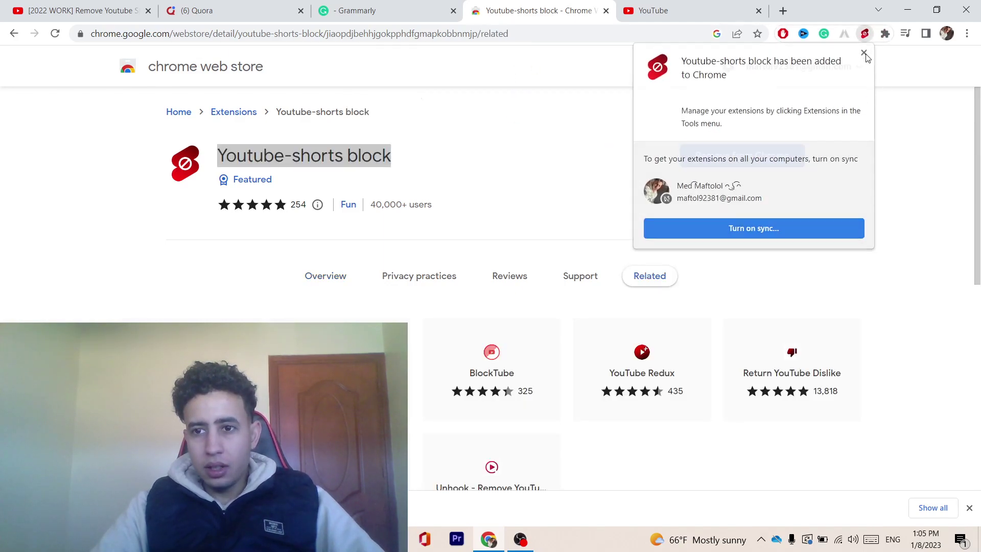
Step: Pin Youtube-shorts block to the toolbar from the Extensions menu and open its panel
left_click(884, 35)
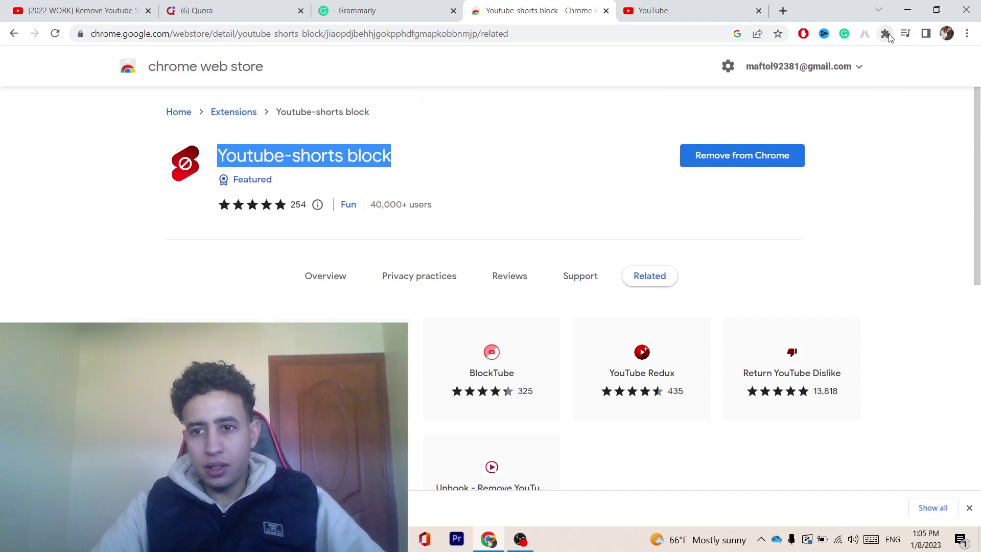
left_click(885, 36)
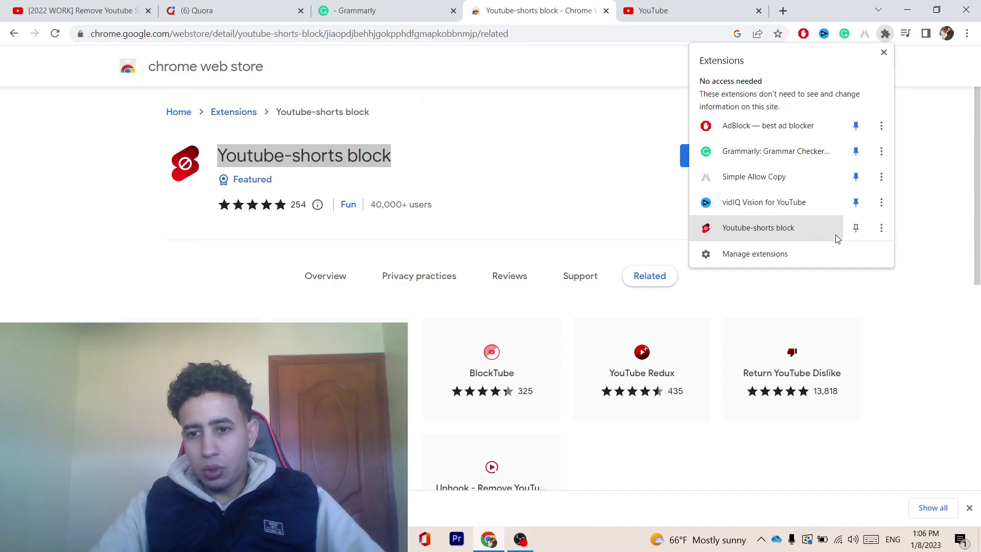
left_click(855, 228)
left_click(925, 204)
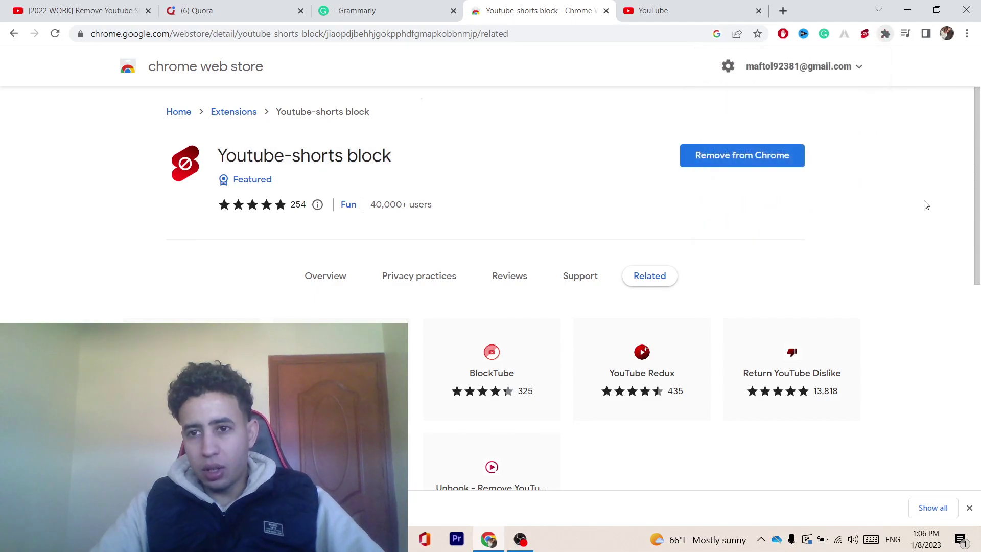
left_click(865, 34)
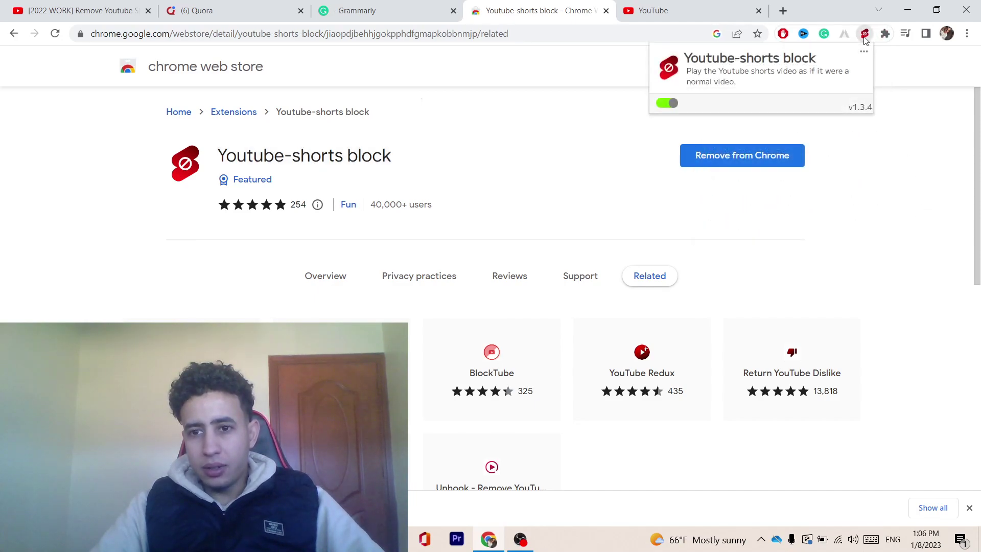
Step: Return to the YouTube history tab, reload it, and open the Youtube-shorts block popup
left_click(690, 11)
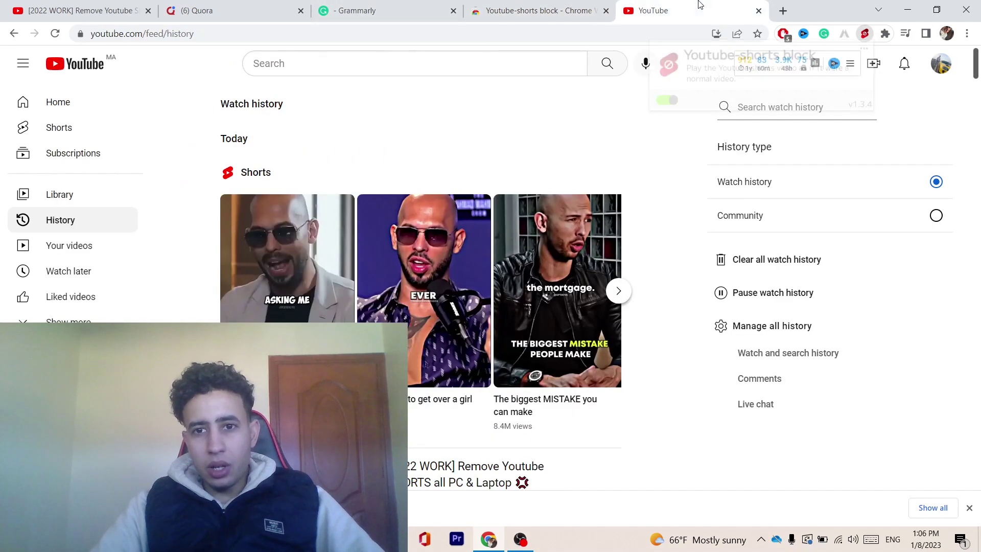
left_click(57, 35)
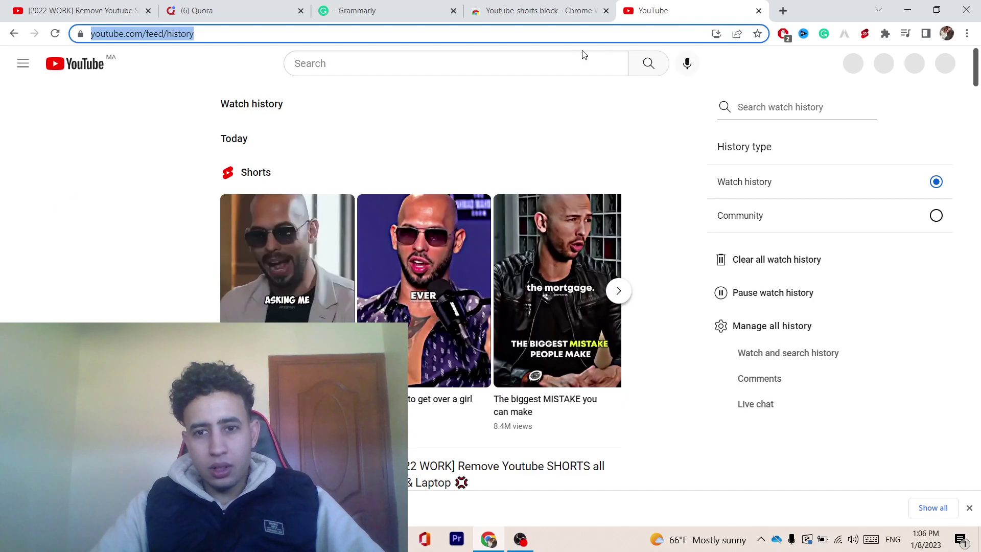
left_click(865, 34)
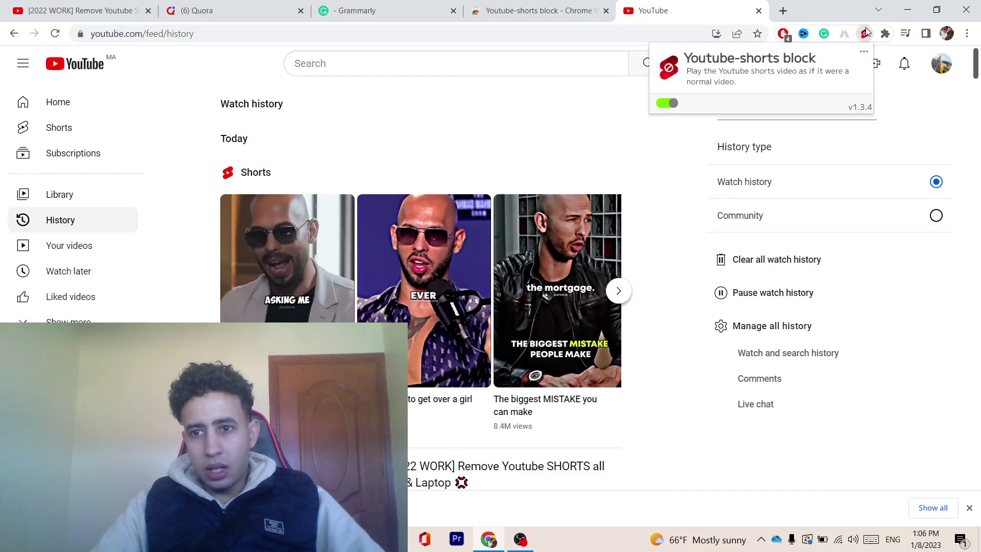
Step: Open the Youtube-shorts block options view and enable hiding the Shorts tab
left_click(862, 53)
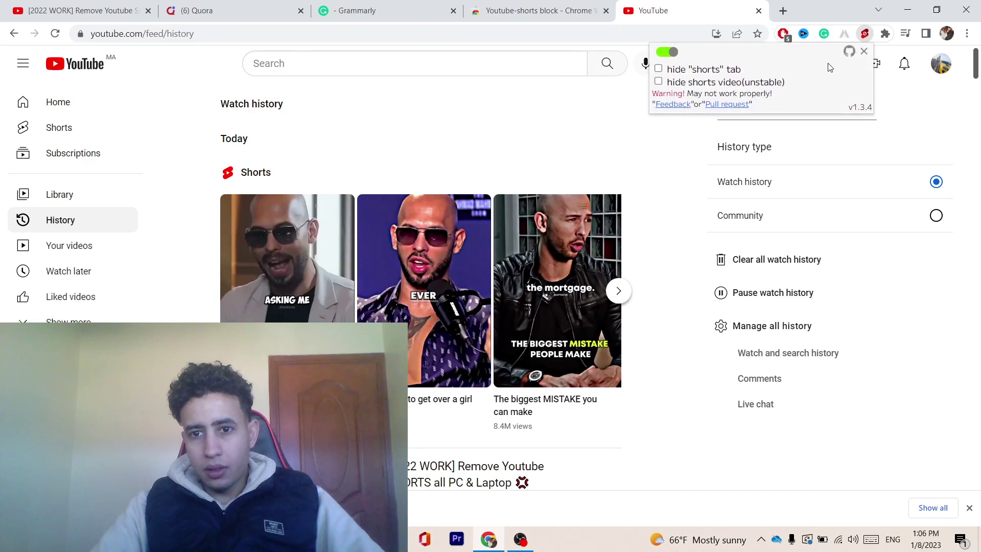
left_click(865, 53)
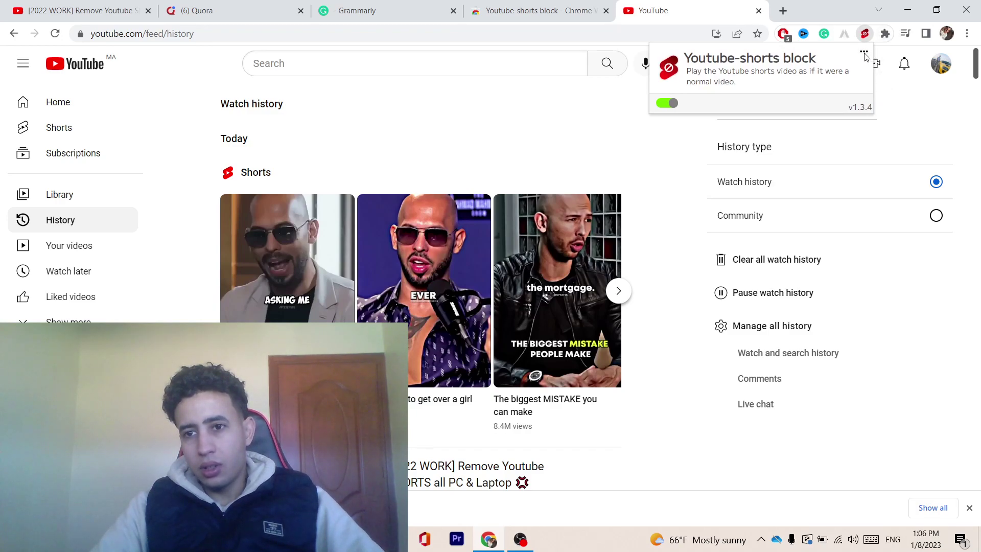
left_click(864, 55)
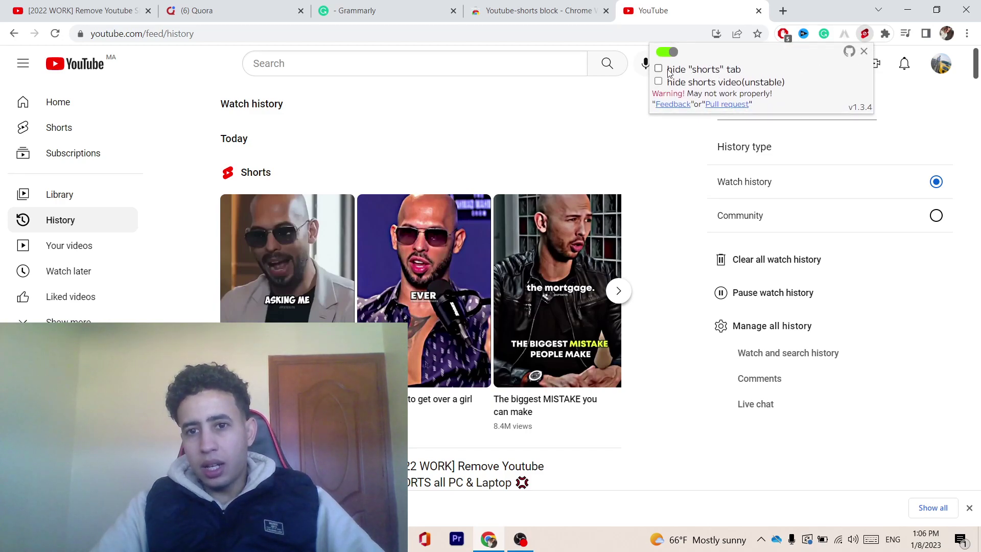
left_click(658, 69)
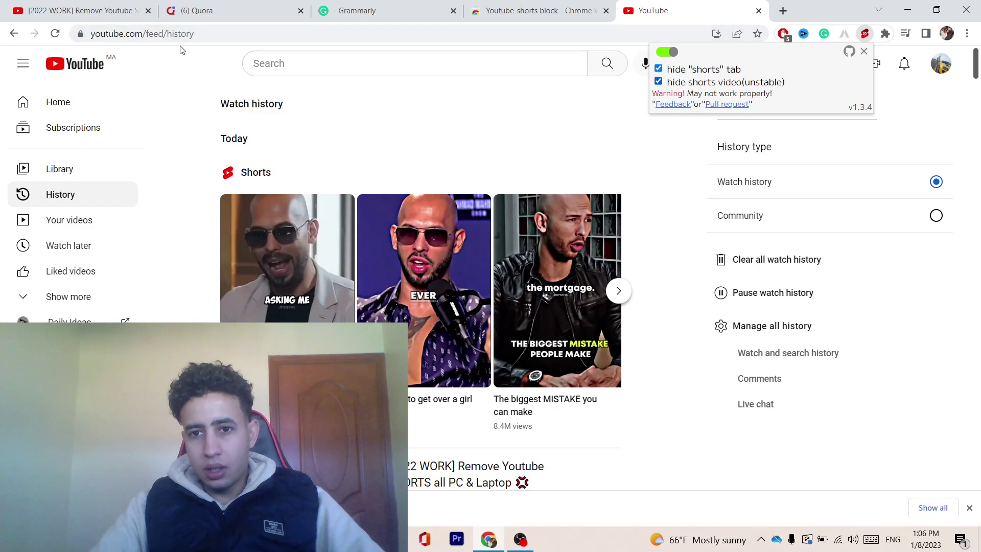
Step: Reload the history page to apply Shorts blocking, then go to the YouTube Home feed
left_click(55, 35)
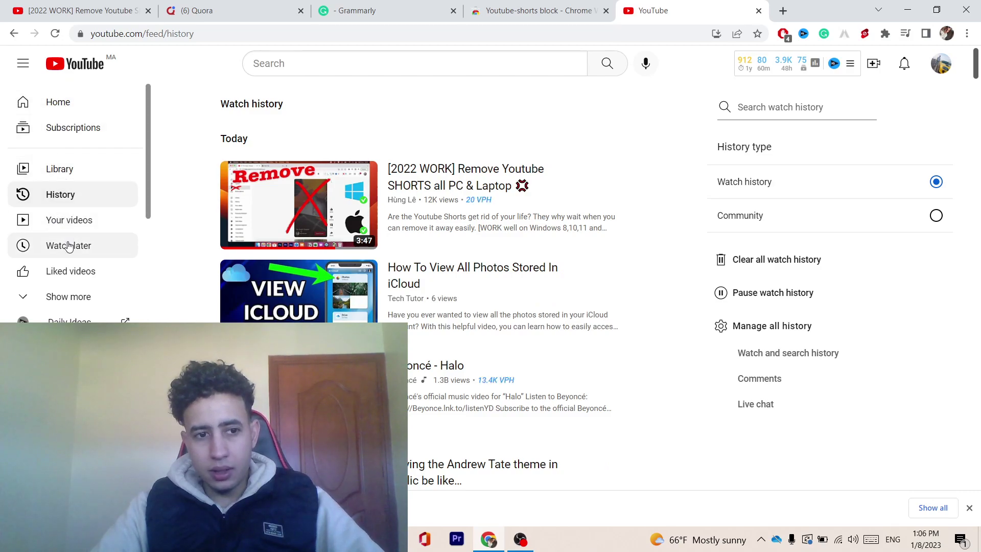
left_click(67, 96)
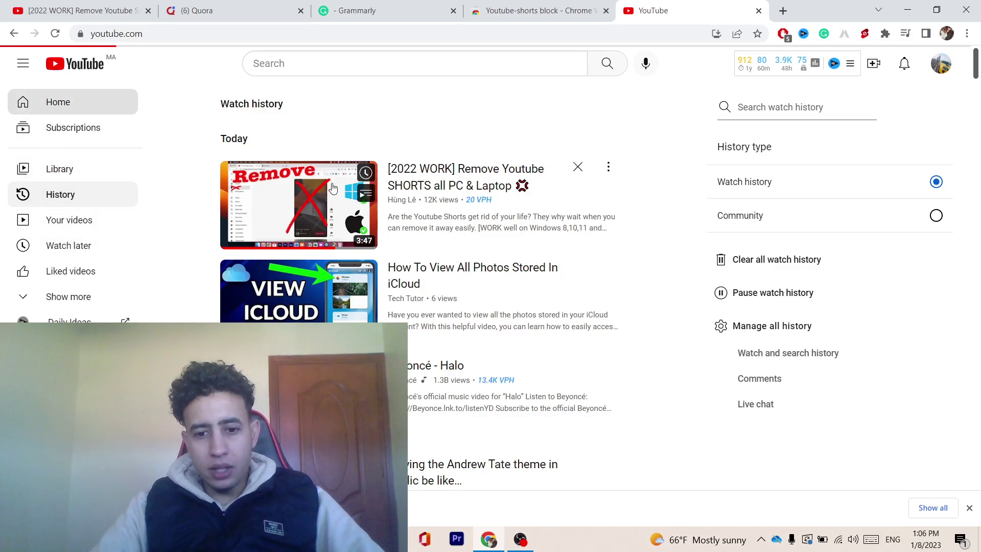